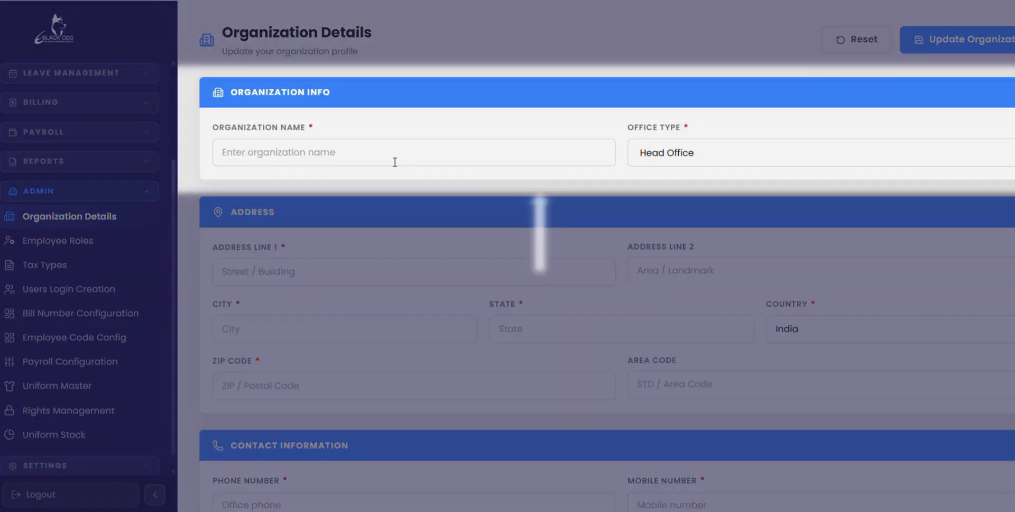
- Set the organization name to RFS - CHENNAI and the office type to Head Office
{"action": "left_click", "coordinate": [395, 161]}
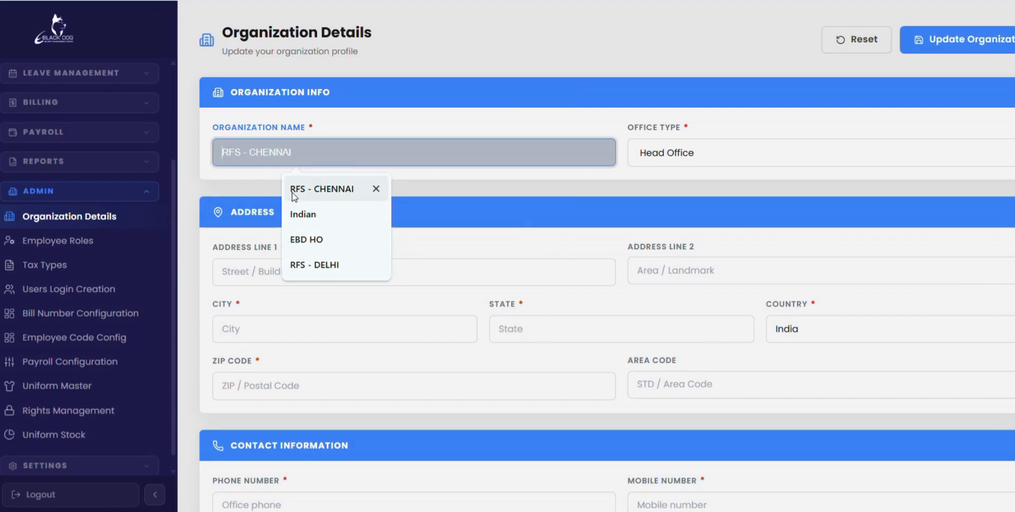
{"action": "left_click", "coordinate": [293, 194]}
{"action": "left_click", "coordinate": [750, 160]}
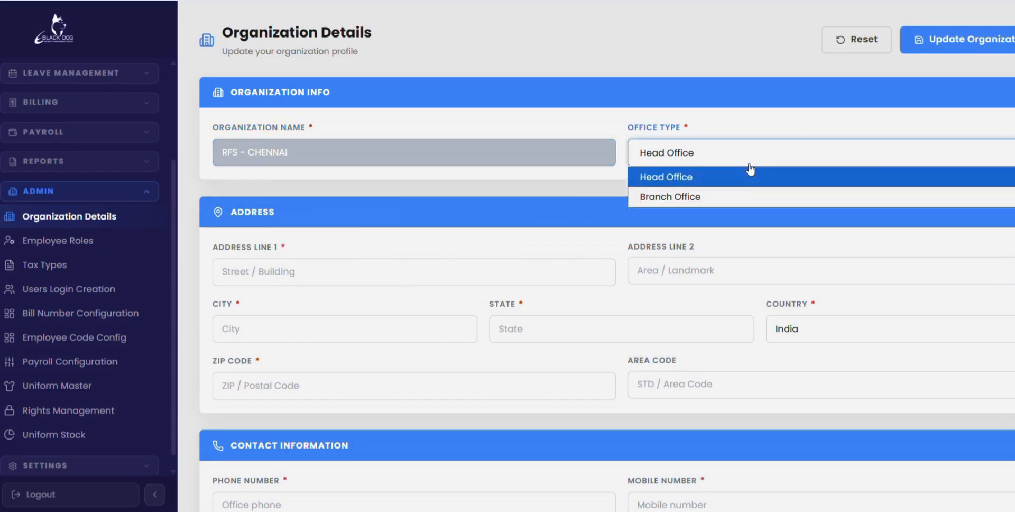
{"action": "left_click", "coordinate": [745, 181]}
- Enter the organization's street address in Address Line 1
{"action": "left_click", "coordinate": [311, 279]}
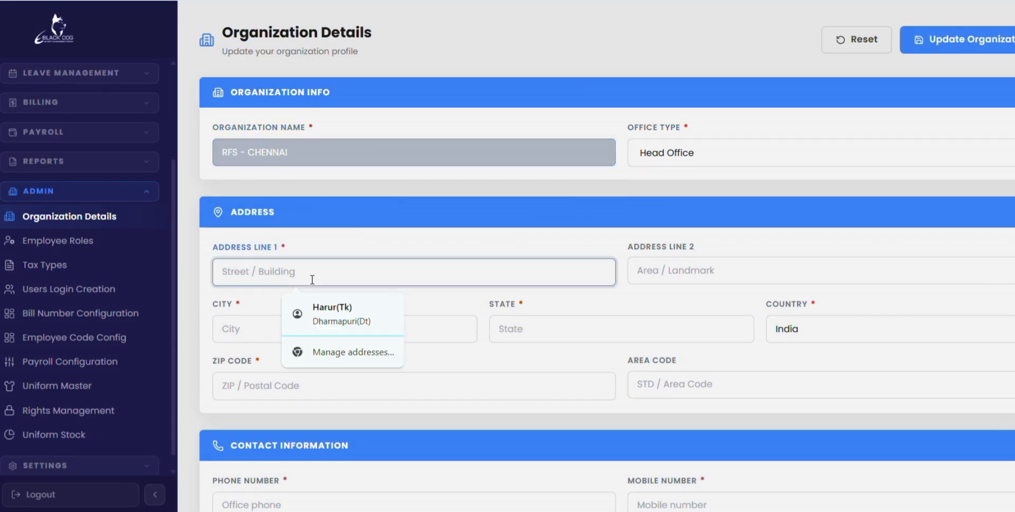
{"action": "type", "text": "CLUB HOU"}
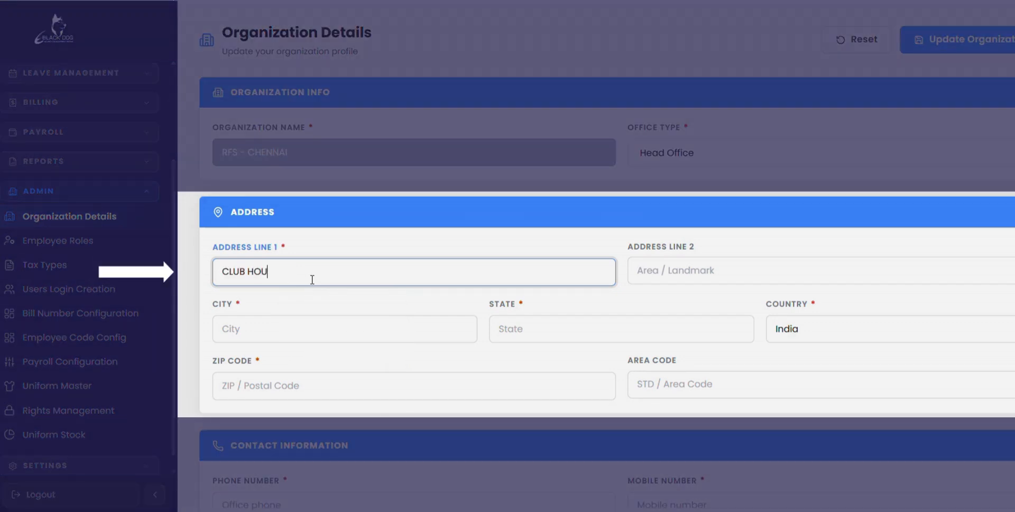
{"action": "type", "text": "SE ROAD"}
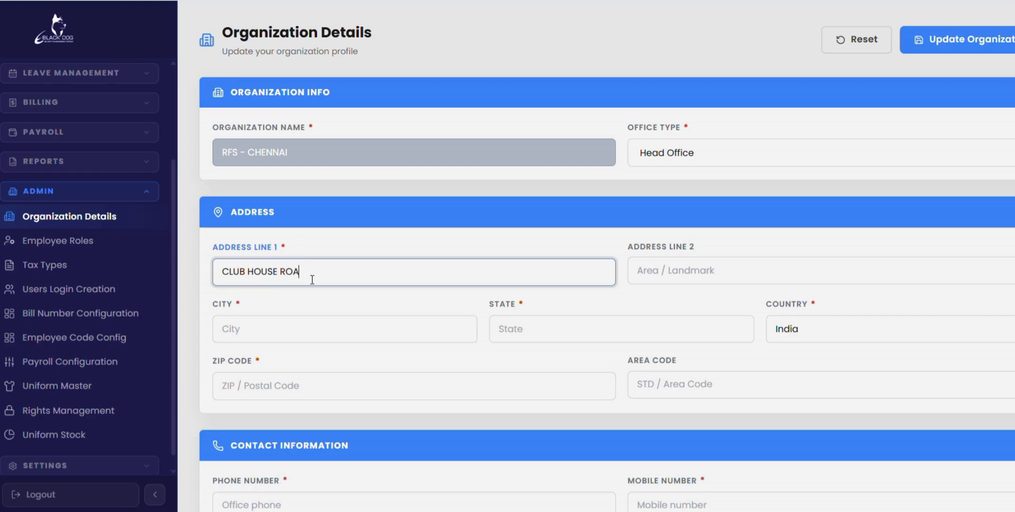
- Fill in the city, state and area code of the organization's address
{"action": "left_click", "coordinate": [346, 325]}
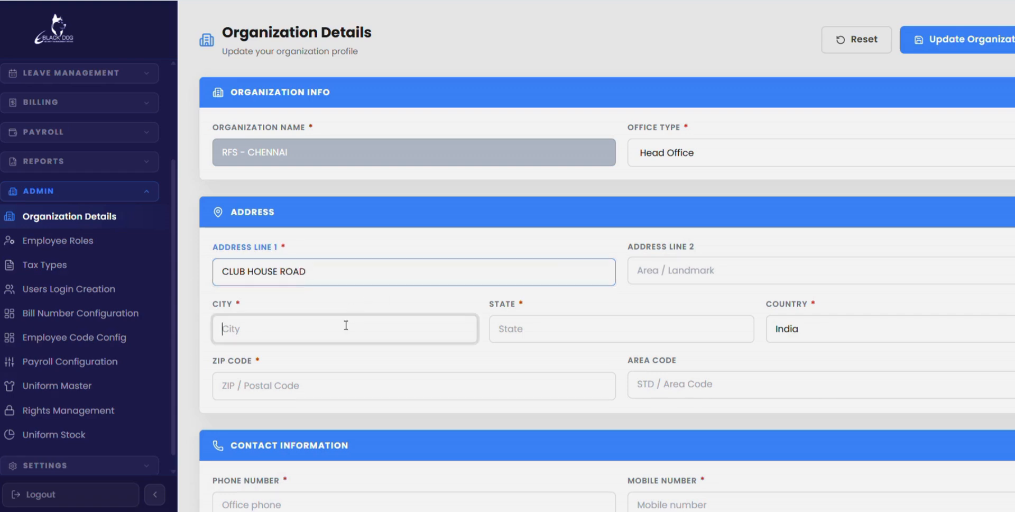
{"action": "type", "text": "CHENNAI"}
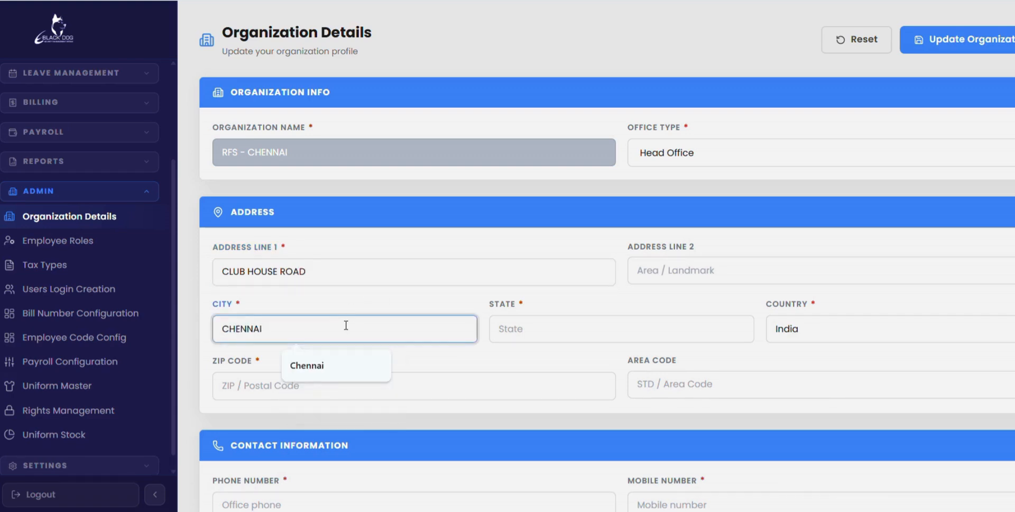
{"action": "left_click", "coordinate": [514, 329]}
{"action": "type", "text": "T"}
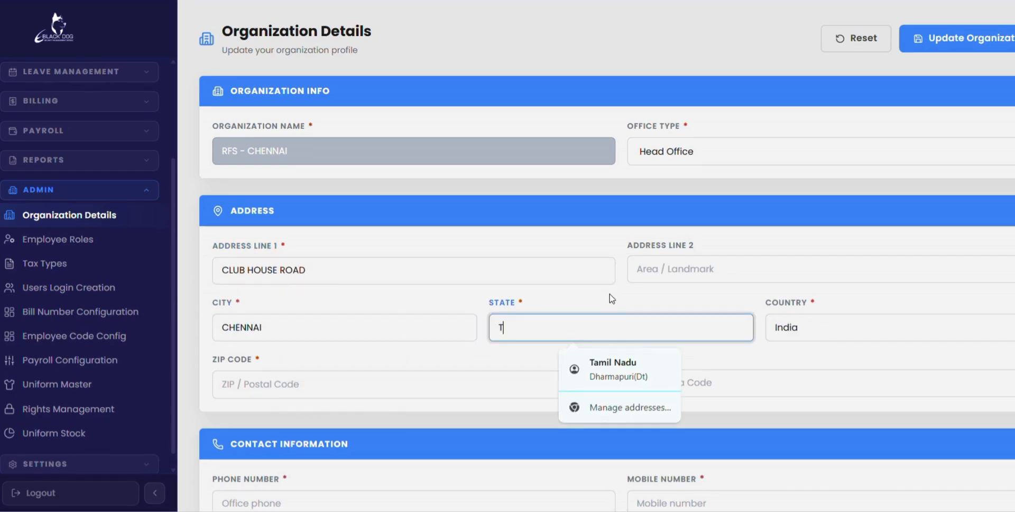
{"action": "type", "text": "AMIL NADU"}
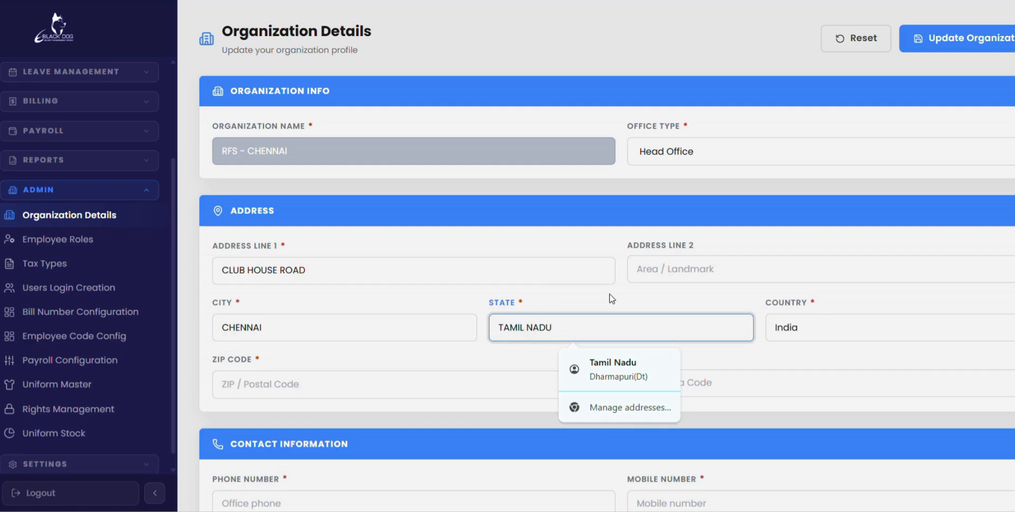
{"action": "left_click", "coordinate": [743, 389]}
{"action": "type", "text": "60002"}
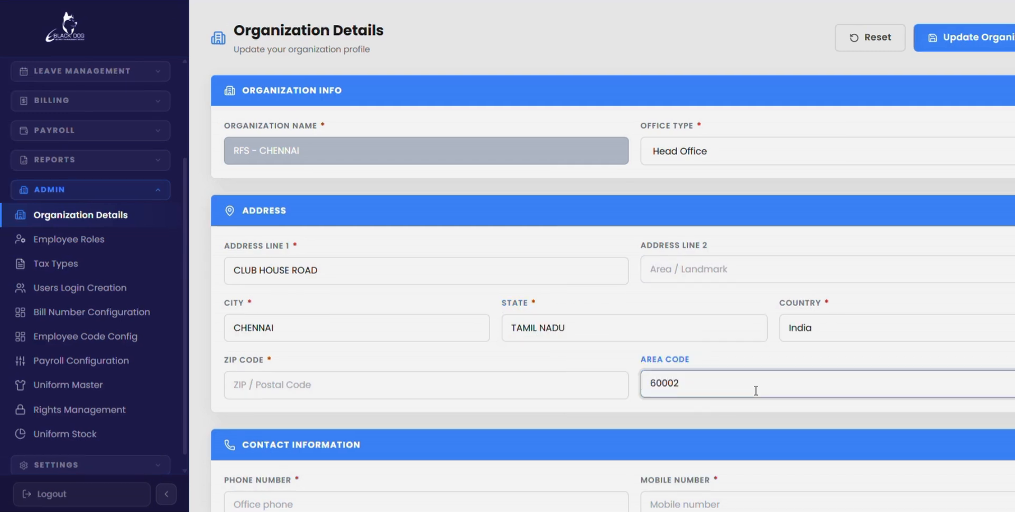
- Enter the organization's phone number in the contact information
{"action": "scroll", "coordinate": [756, 390], "scroll_direction": "down", "scroll_amount": 4}
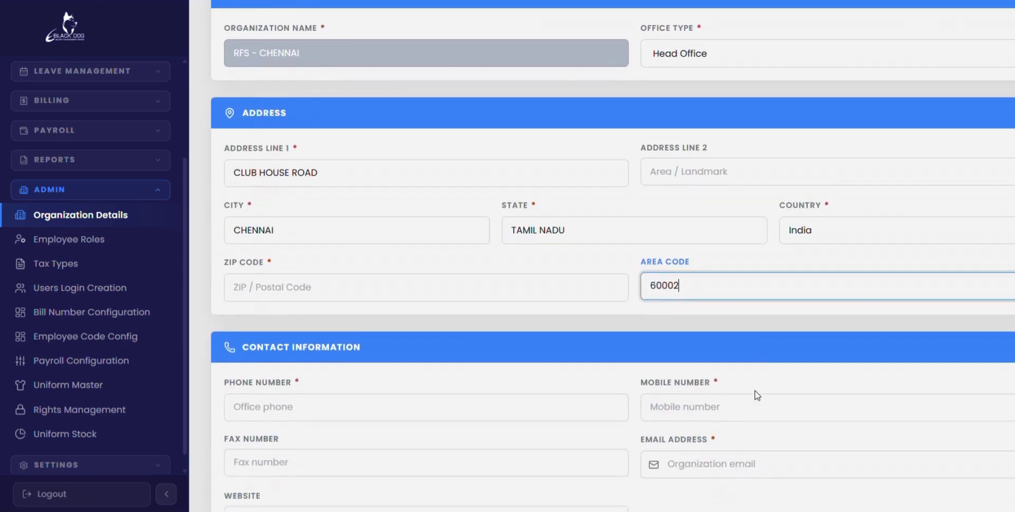
{"action": "scroll", "coordinate": [757, 394], "scroll_direction": "down", "scroll_amount": 3}
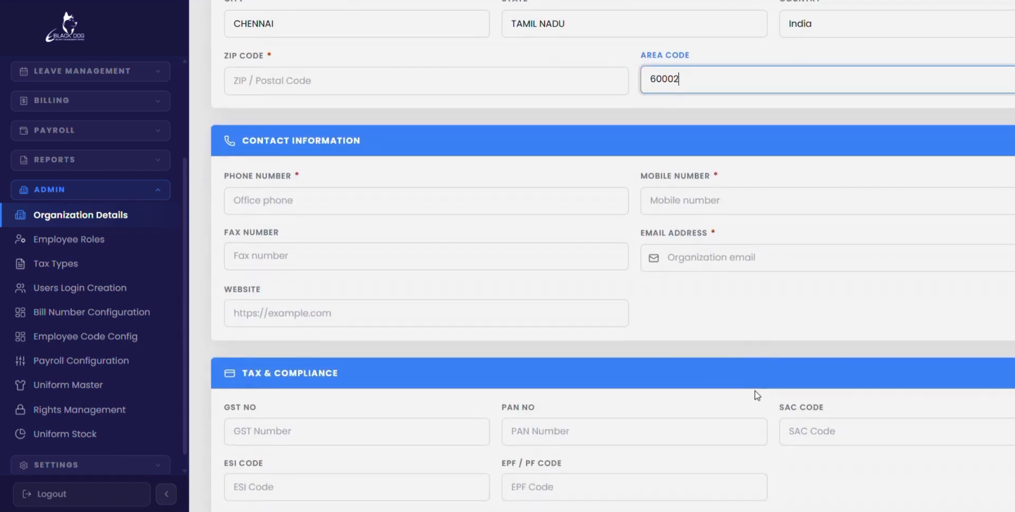
{"action": "left_click", "coordinate": [266, 194]}
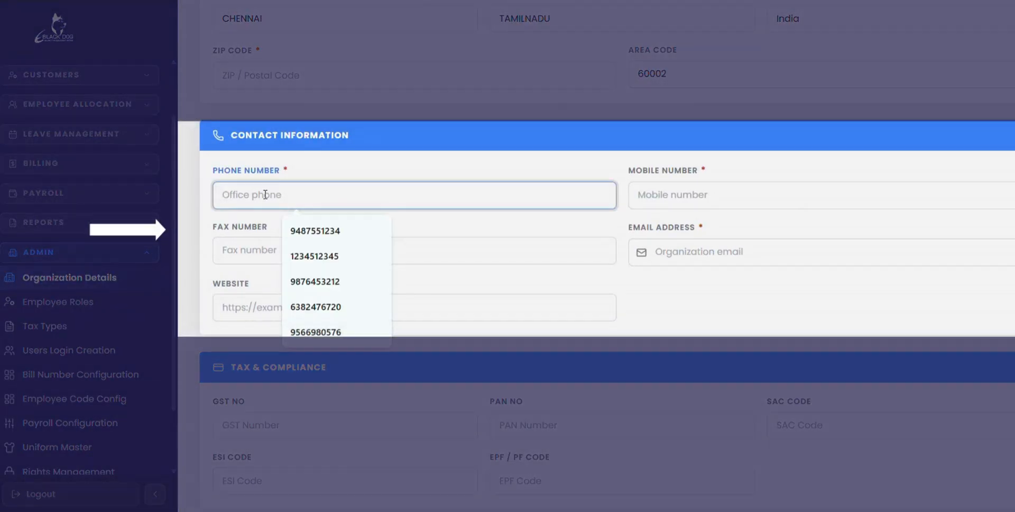
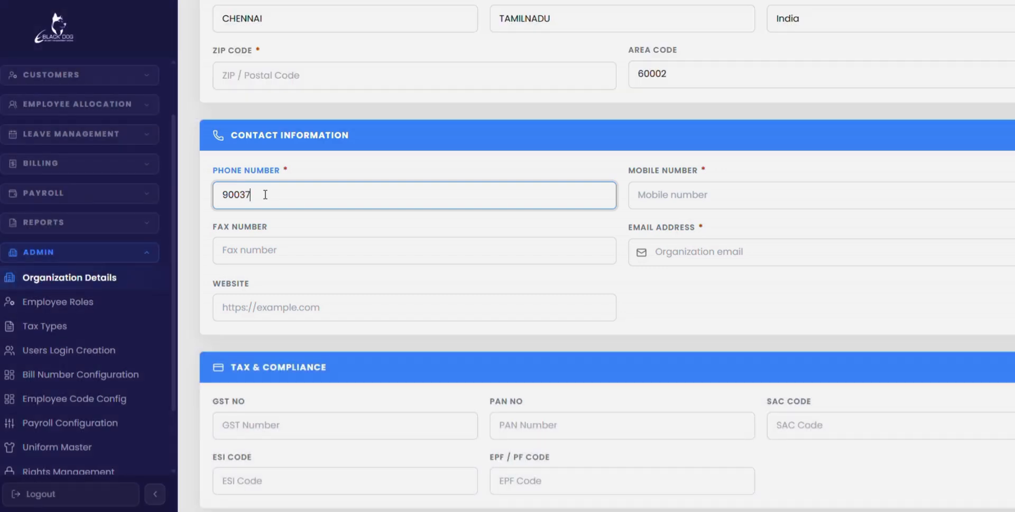
- Fill in the organization's e-mail address in the contact information
{"action": "left_click", "coordinate": [647, 252]}
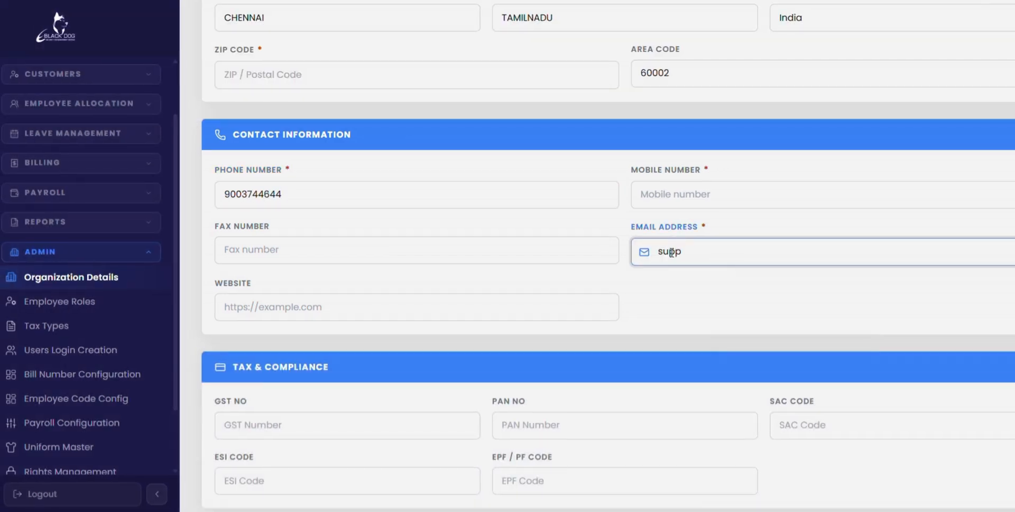
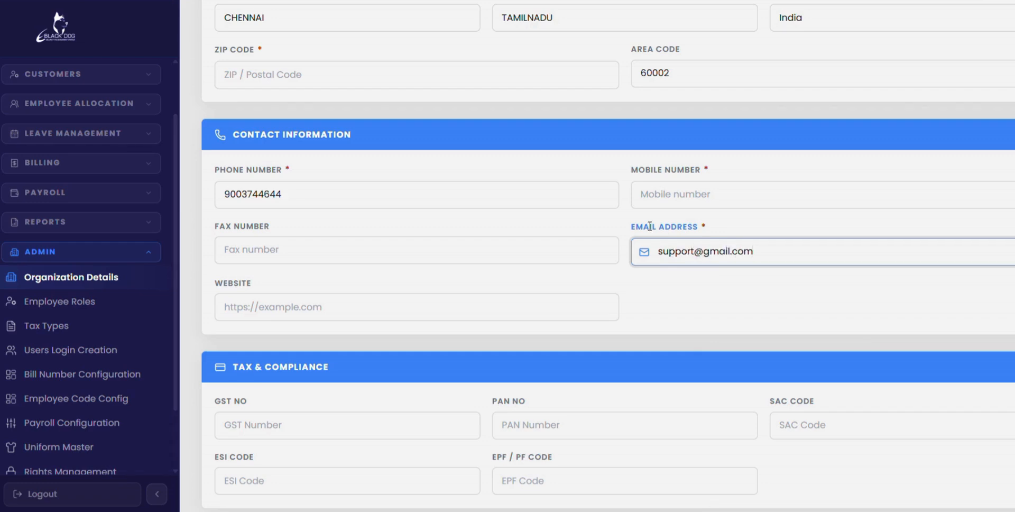
- Fill in the organization's GST number and PAN number in the tax and compliance details, using the saved entries starting with GST and PAN
{"action": "key", "text": "Tab"}
{"action": "key", "text": "Tab"}
{"action": "key", "text": "Tab"}
{"action": "key", "text": "Tab"}
{"action": "key", "text": "Tab"}
{"action": "scroll", "coordinate": [634, 201], "scroll_direction": "down", "scroll_amount": 2}
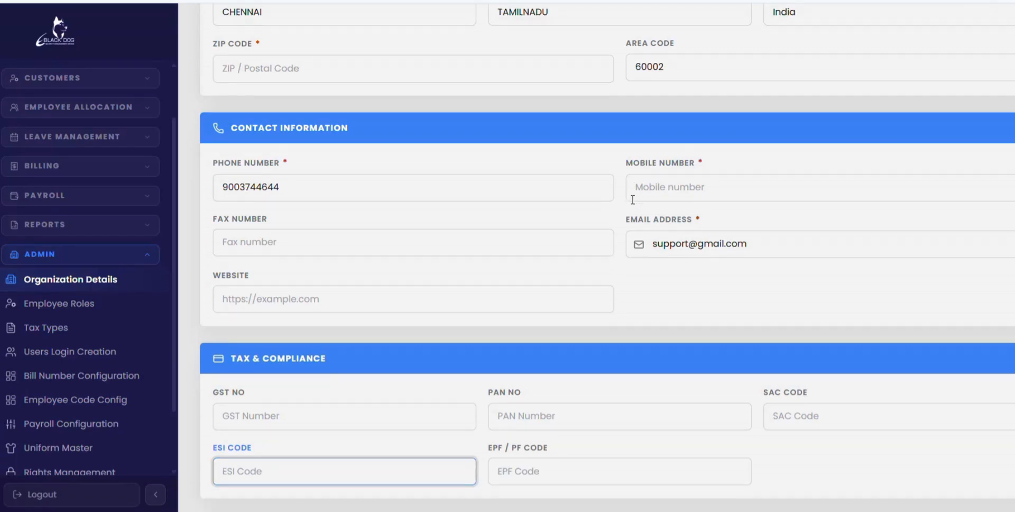
{"action": "scroll", "coordinate": [633, 201], "scroll_direction": "down", "scroll_amount": 2}
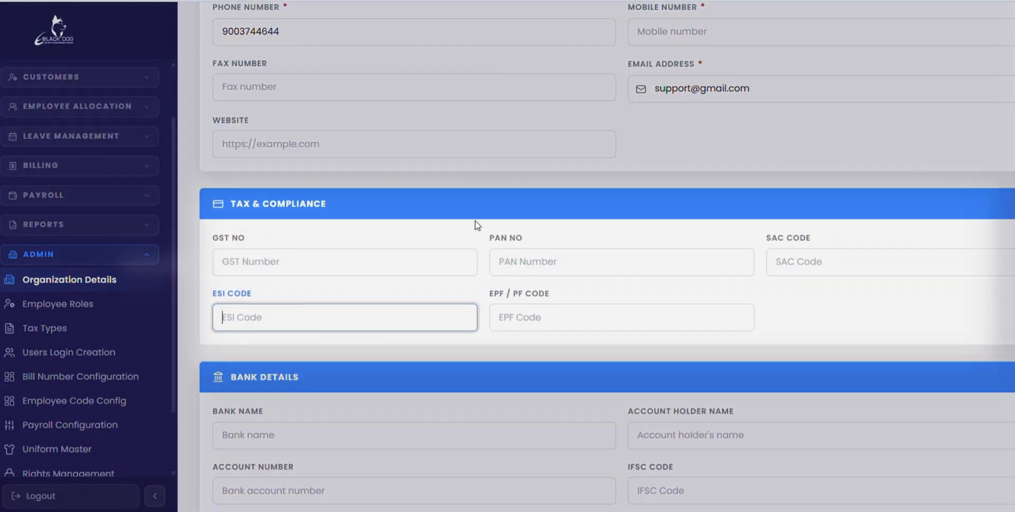
{"action": "left_click", "coordinate": [312, 256]}
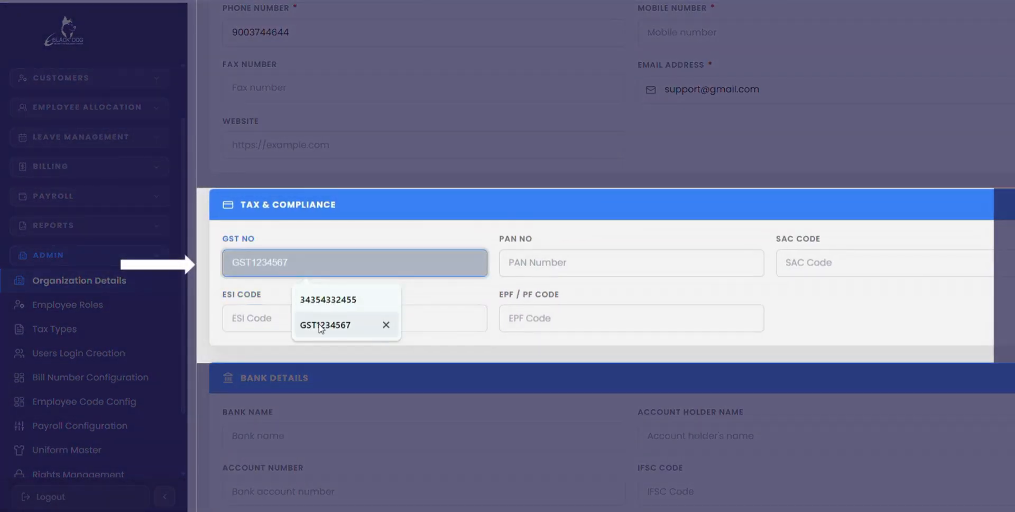
{"action": "left_click", "coordinate": [323, 325]}
{"action": "left_click", "coordinate": [503, 261]}
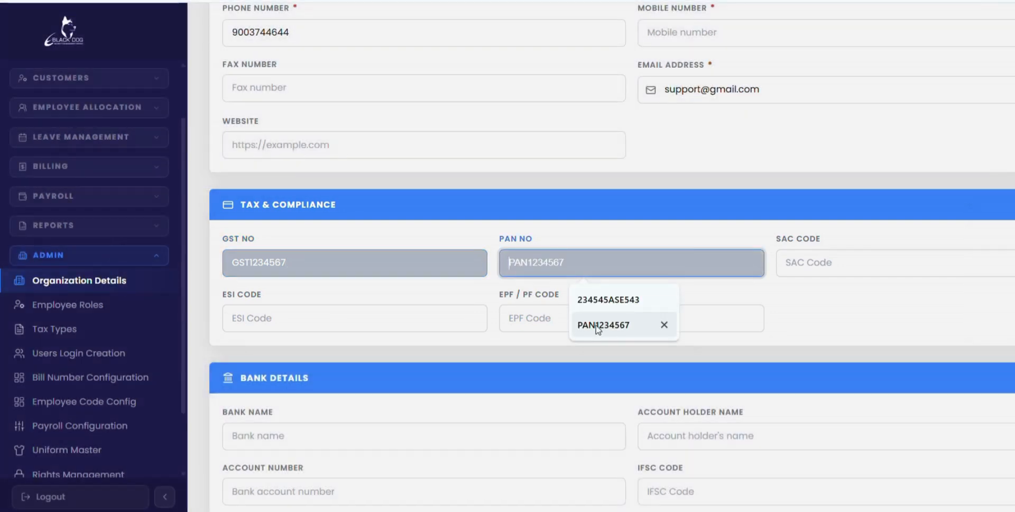
{"action": "left_click", "coordinate": [597, 326]}
- Fill in the organization's ESI code and EPF / PF code, using the saved entries starting with ESI and PF
{"action": "left_click", "coordinate": [349, 318]}
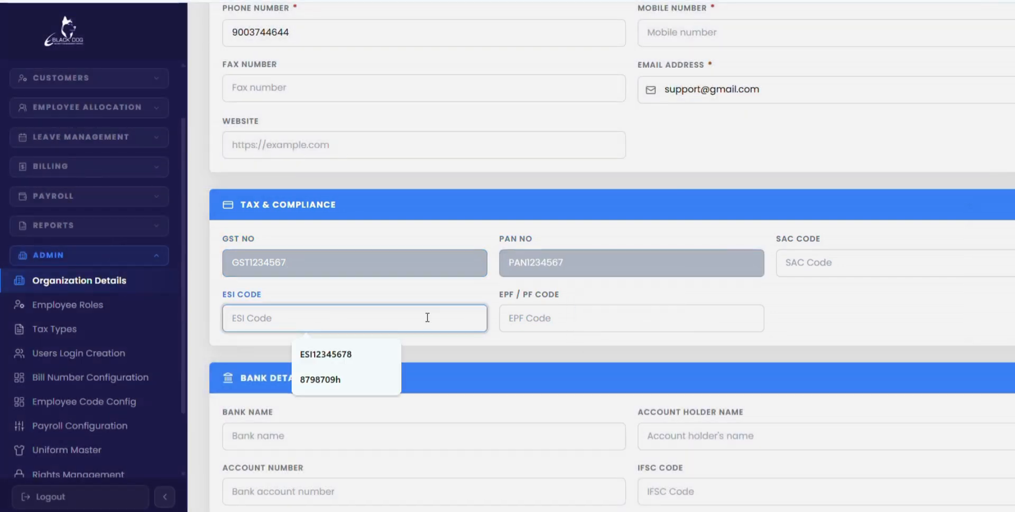
{"action": "left_click", "coordinate": [325, 360]}
{"action": "left_click", "coordinate": [518, 319]}
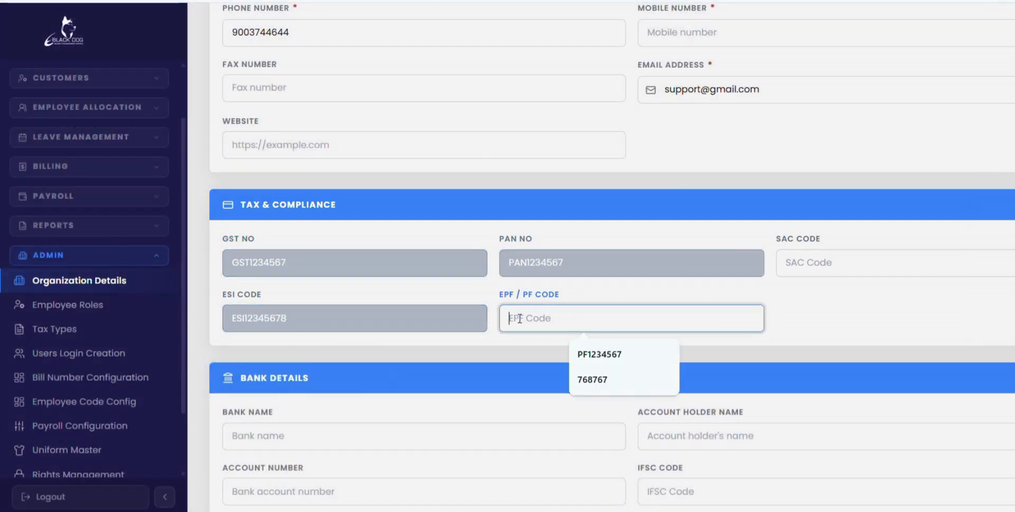
{"action": "left_click", "coordinate": [581, 353]}
- Set the bank name to State Bank Of India and the account holder name to RFS Chennai
{"action": "scroll", "coordinate": [581, 355], "scroll_direction": "down", "scroll_amount": 5}
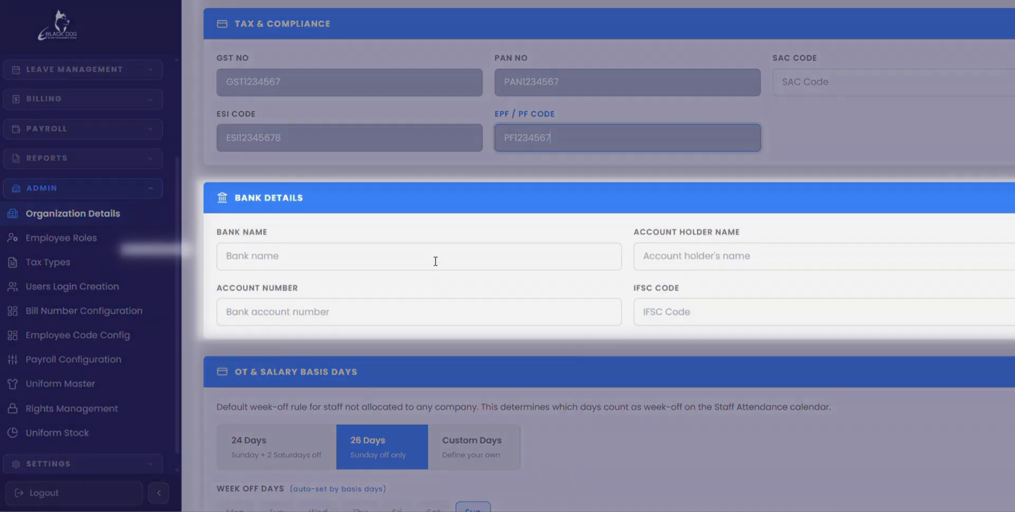
{"action": "left_click", "coordinate": [435, 261]}
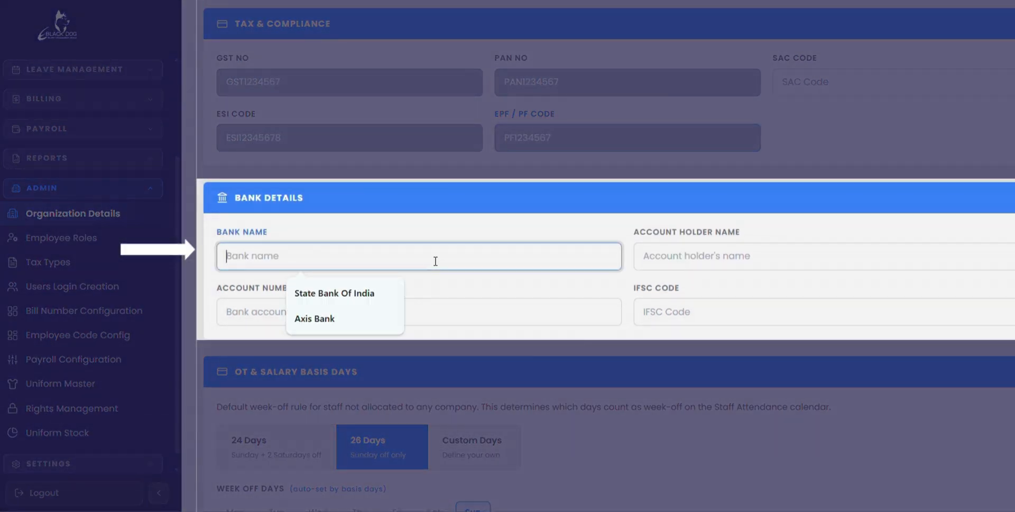
{"action": "left_click", "coordinate": [340, 294]}
{"action": "left_click", "coordinate": [669, 253]}
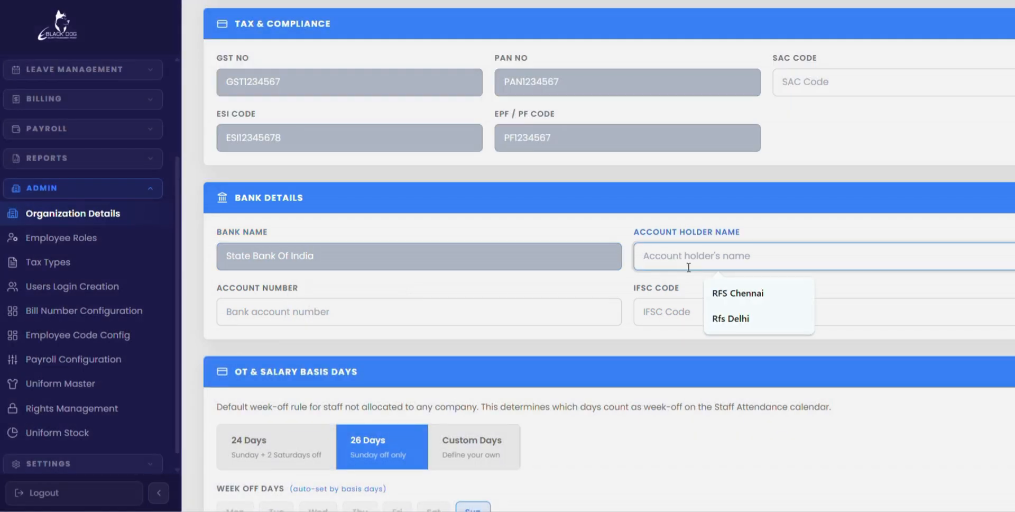
{"action": "left_click", "coordinate": [715, 292]}
- Fill in the bank account number and IFSC code, using the first saved entry for each
{"action": "left_click", "coordinate": [483, 309]}
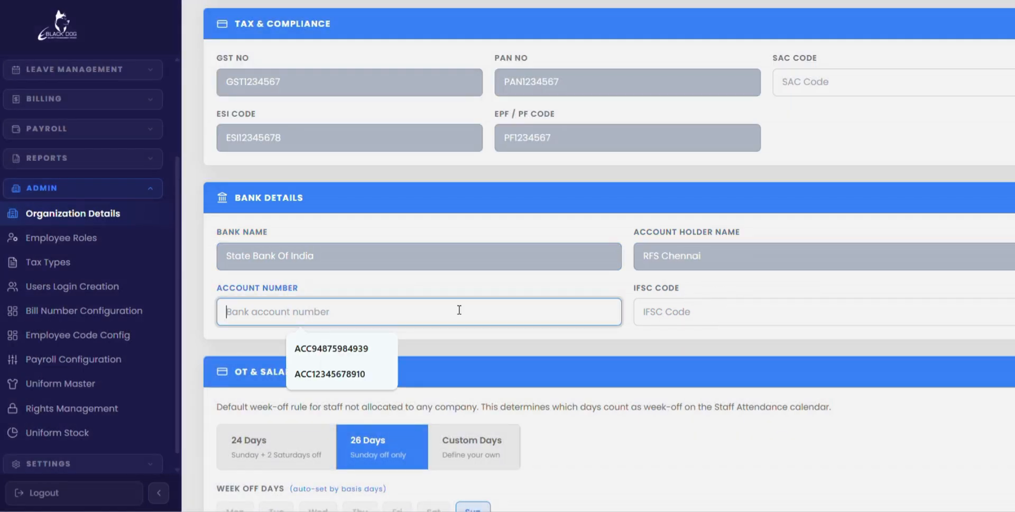
{"action": "left_click", "coordinate": [329, 352]}
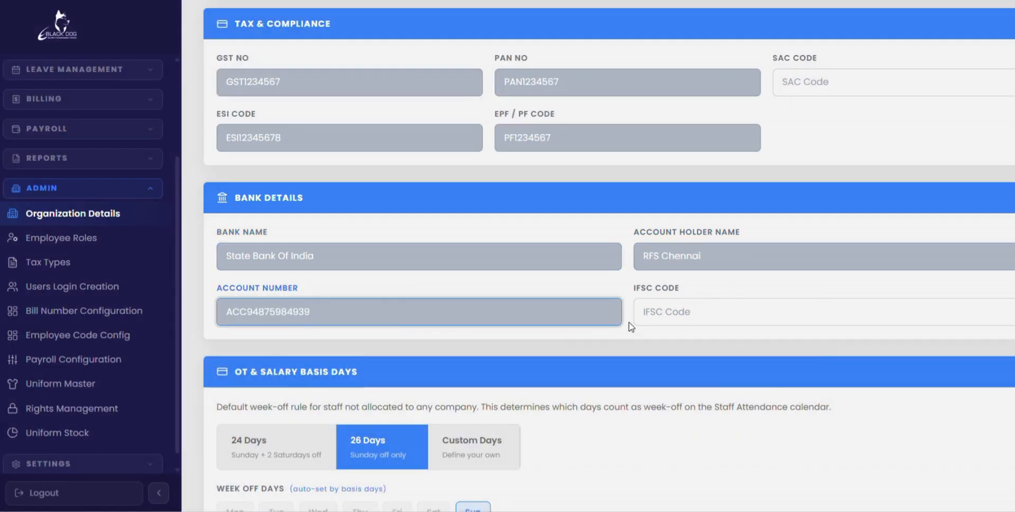
{"action": "left_click", "coordinate": [668, 313]}
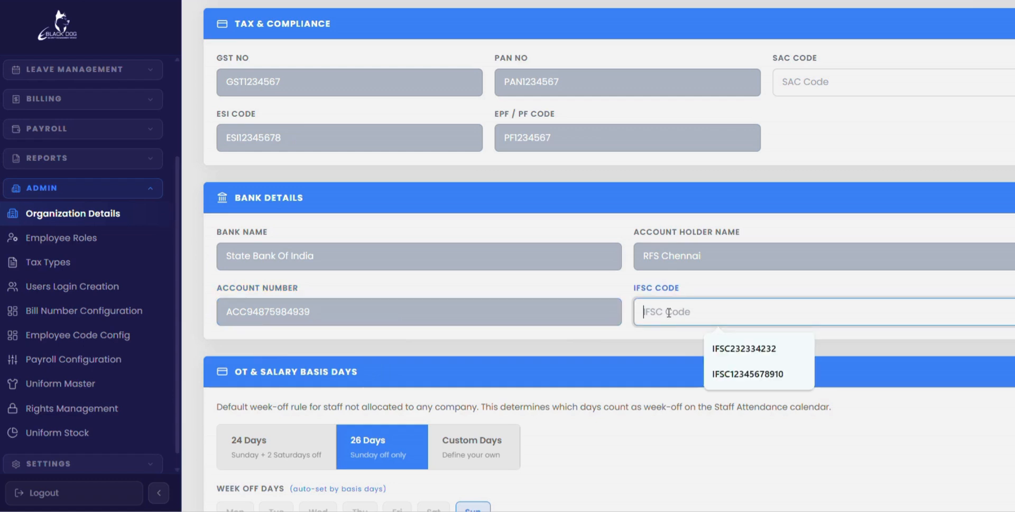
{"action": "left_click", "coordinate": [729, 348]}
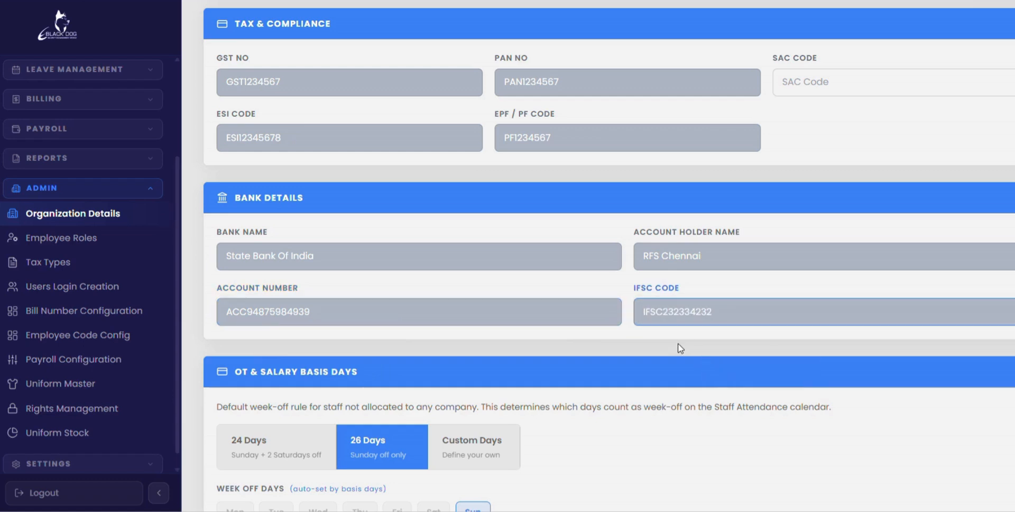
{"action": "left_click", "coordinate": [680, 348]}
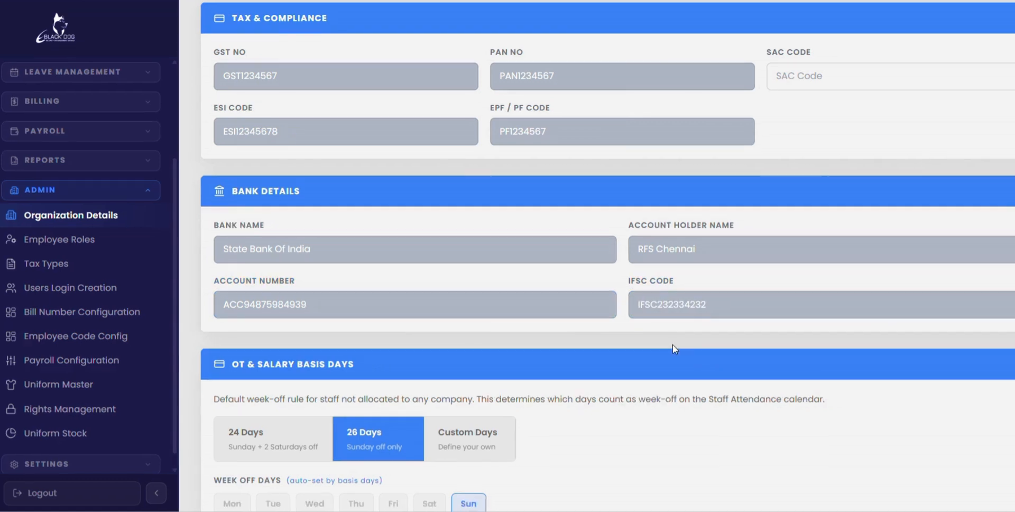
- Set the salary basis to 24 Days and mark the 2nd and 4th Saturdays as off
{"action": "scroll", "coordinate": [680, 348], "scroll_direction": "down", "scroll_amount": 3}
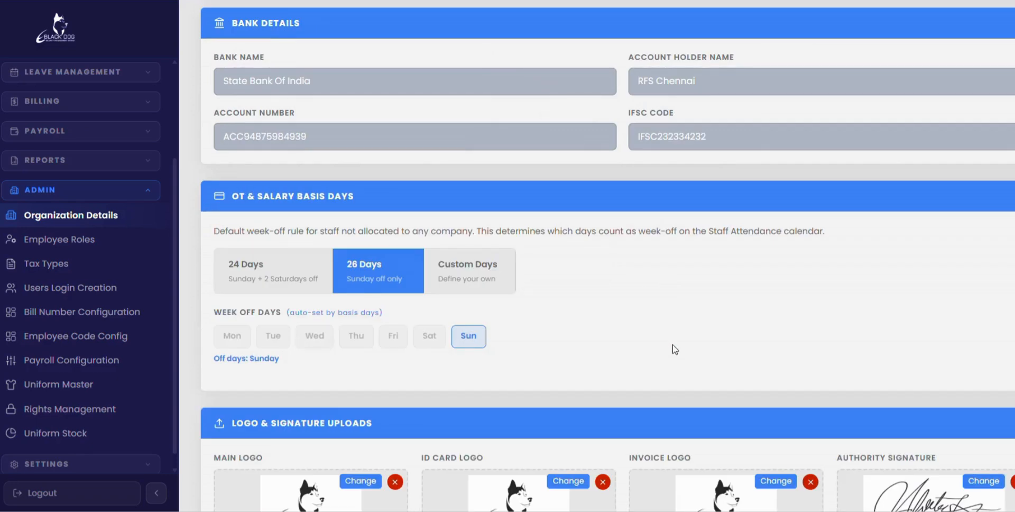
{"action": "scroll", "coordinate": [675, 350], "scroll_direction": "down", "scroll_amount": 1}
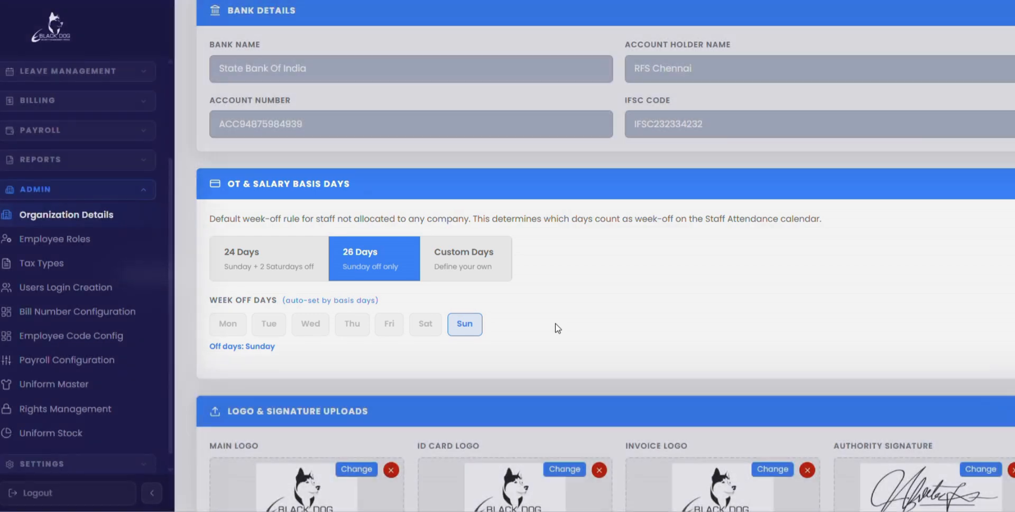
{"action": "left_click", "coordinate": [286, 272]}
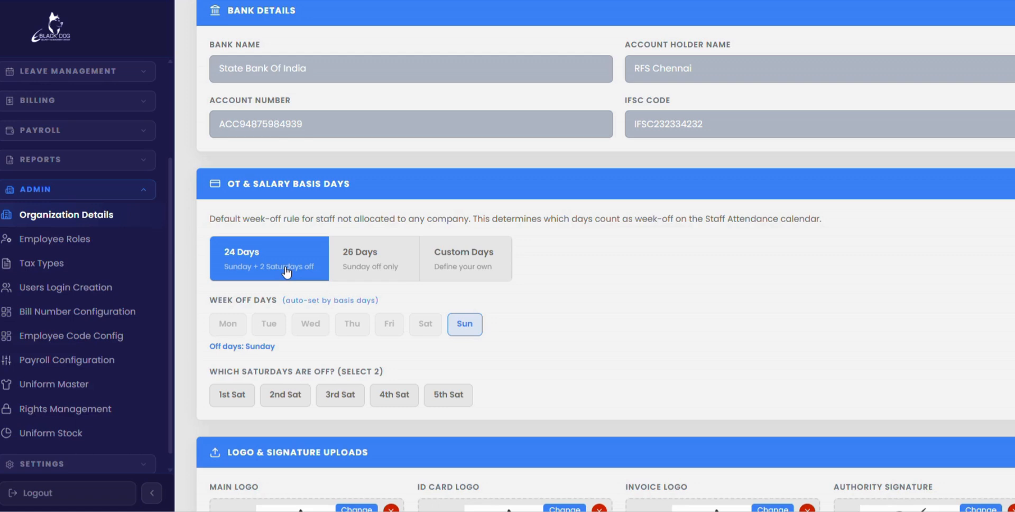
{"action": "left_click", "coordinate": [286, 403]}
{"action": "left_click", "coordinate": [405, 402]}
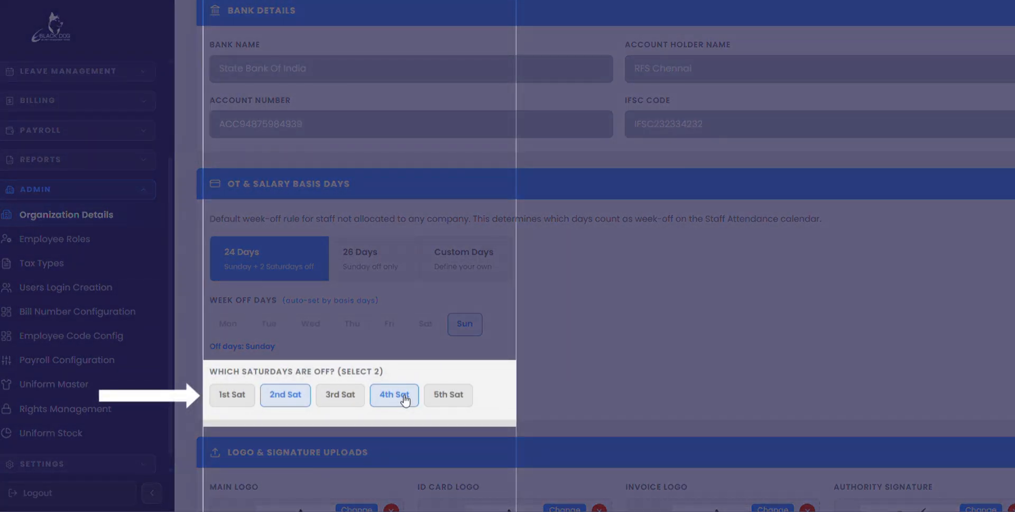
- Change the off Saturdays to the 1st and 3rd for the 24 Days salary basis
{"action": "left_click", "coordinate": [405, 400]}
{"action": "left_click", "coordinate": [289, 401]}
{"action": "left_click", "coordinate": [230, 400]}
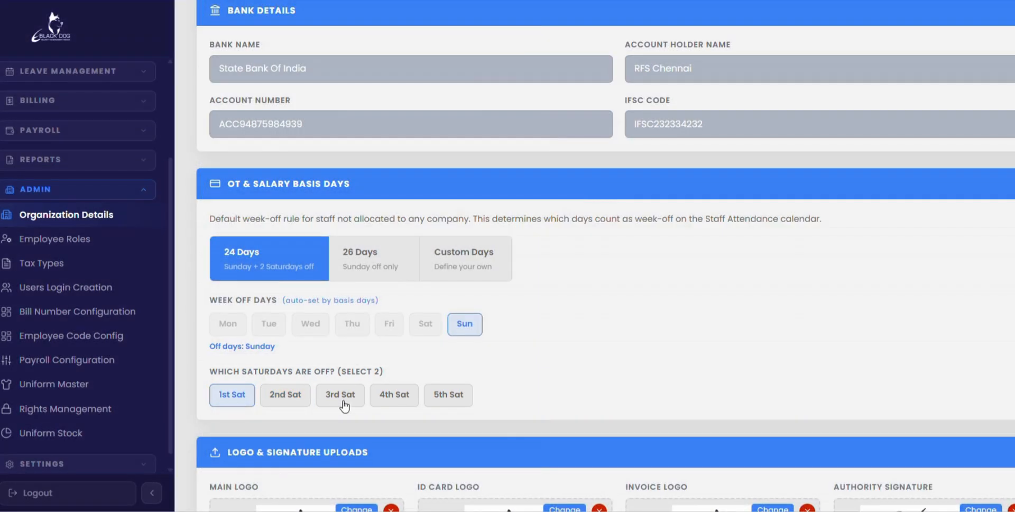
{"action": "left_click", "coordinate": [344, 405]}
- Switch the off Saturdays back to the 2nd and 4th
{"action": "left_click", "coordinate": [344, 405]}
{"action": "left_click", "coordinate": [223, 404]}
{"action": "left_click", "coordinate": [291, 395]}
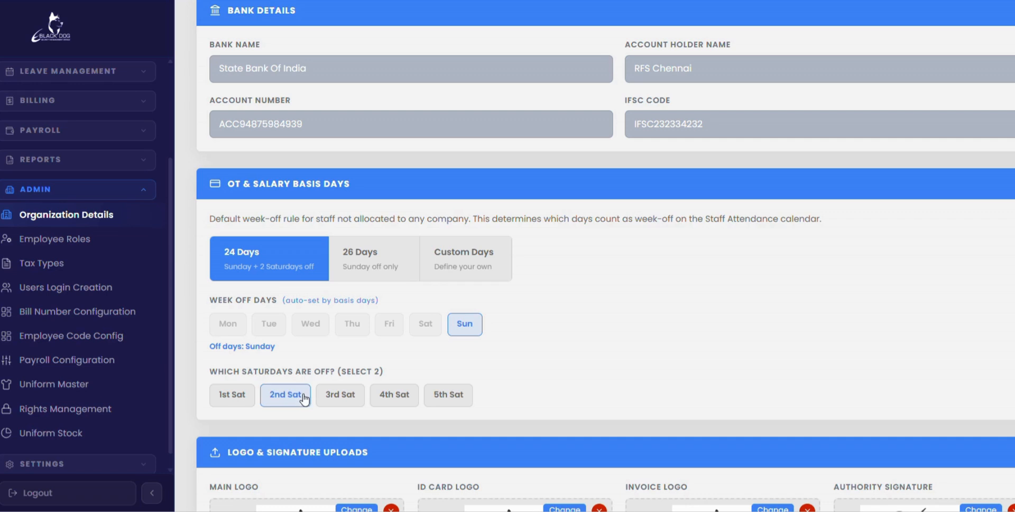
{"action": "left_click", "coordinate": [388, 399]}
- Try the 26 Days salary basis and replace it with Custom Days, setting the custom basis days to 23
{"action": "left_click", "coordinate": [379, 269]}
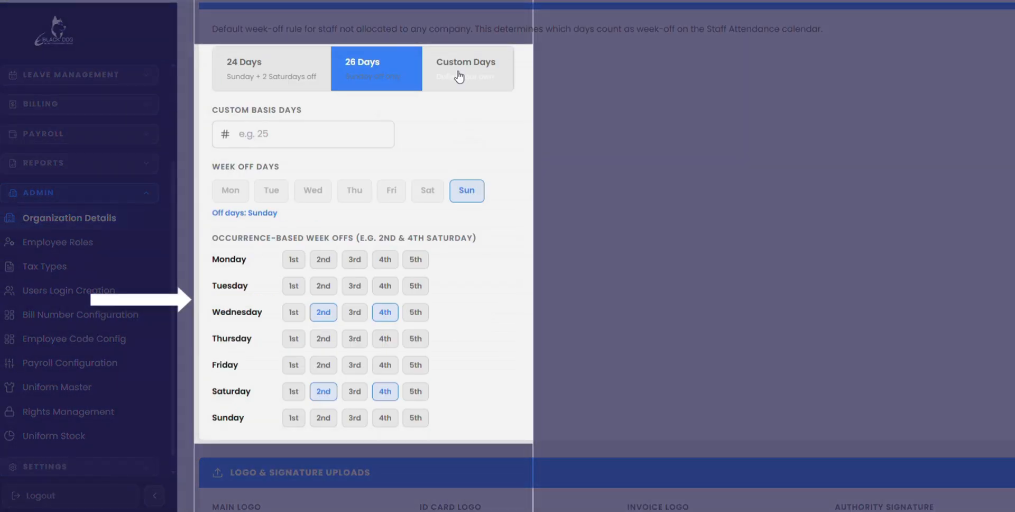
{"action": "left_click", "coordinate": [458, 74]}
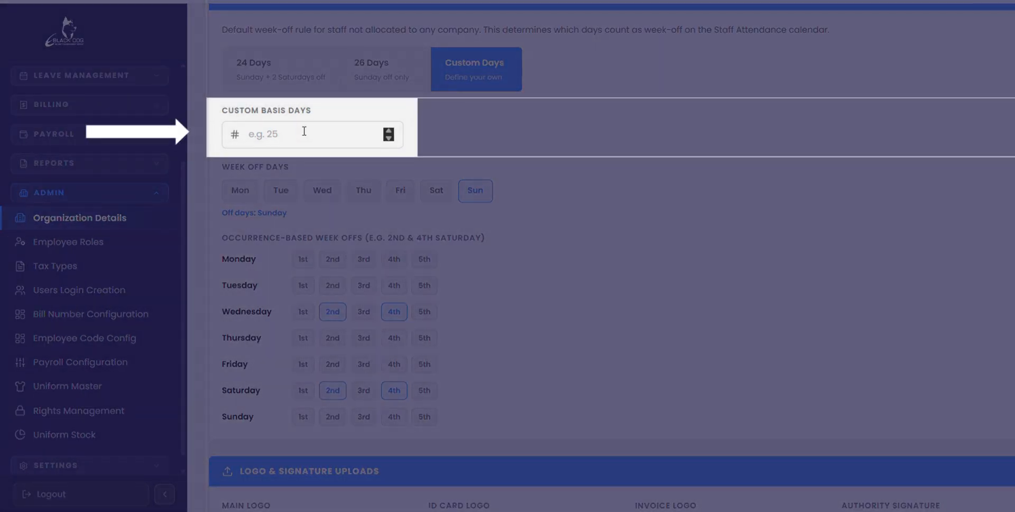
{"action": "left_click", "coordinate": [304, 131]}
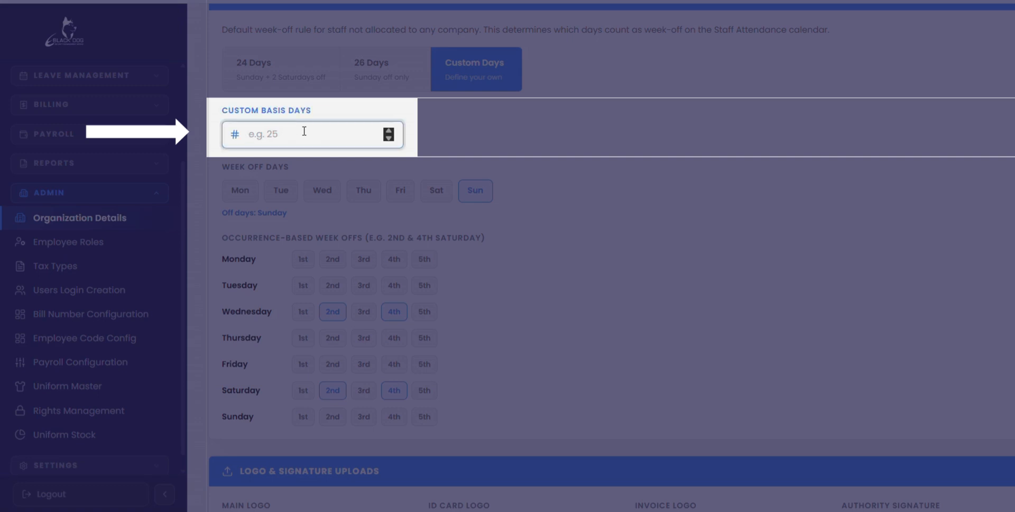
{"action": "type", "text": "23"}
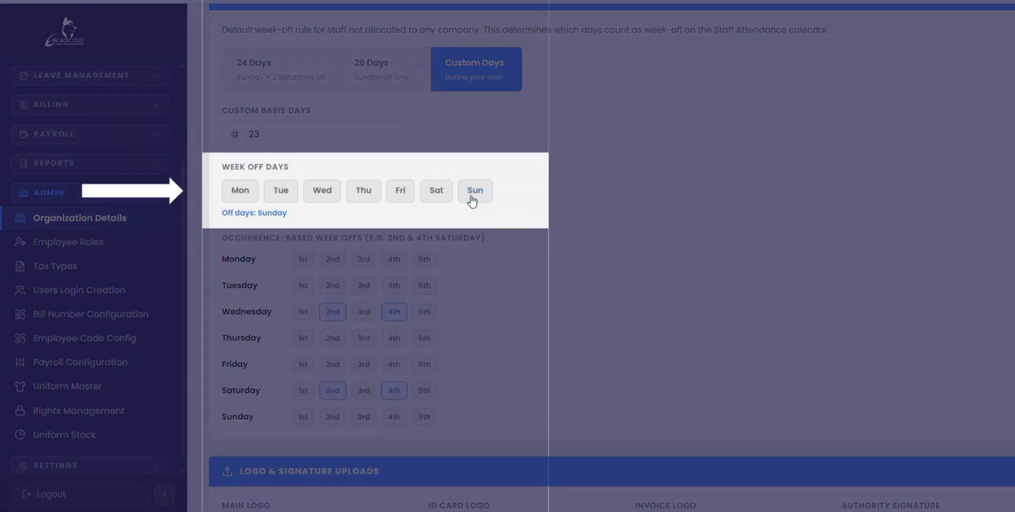
- Add Saturday as a full week-off day and clear the occurrence-based offs for the 2nd and 4th Saturday
{"action": "left_click", "coordinate": [442, 194]}
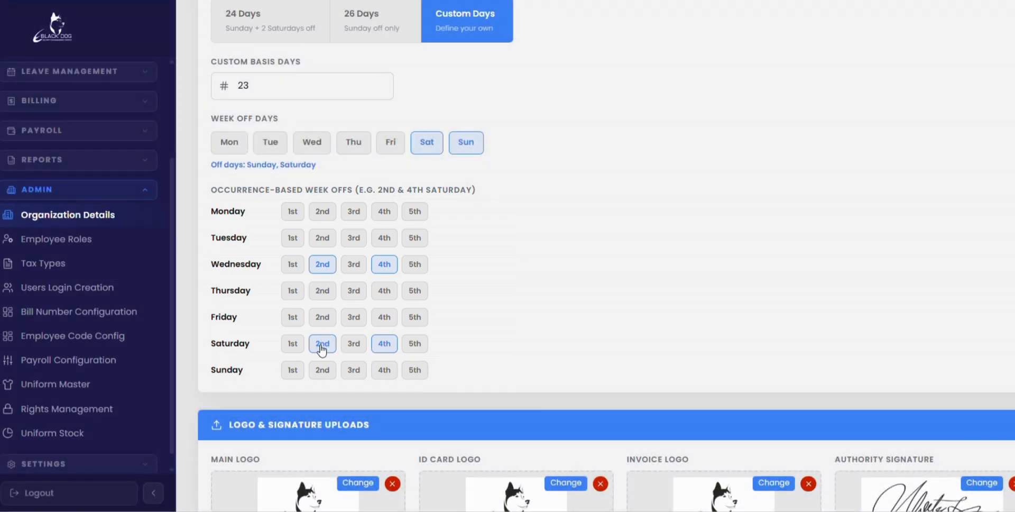
{"action": "left_click", "coordinate": [322, 347]}
{"action": "left_click", "coordinate": [390, 347]}
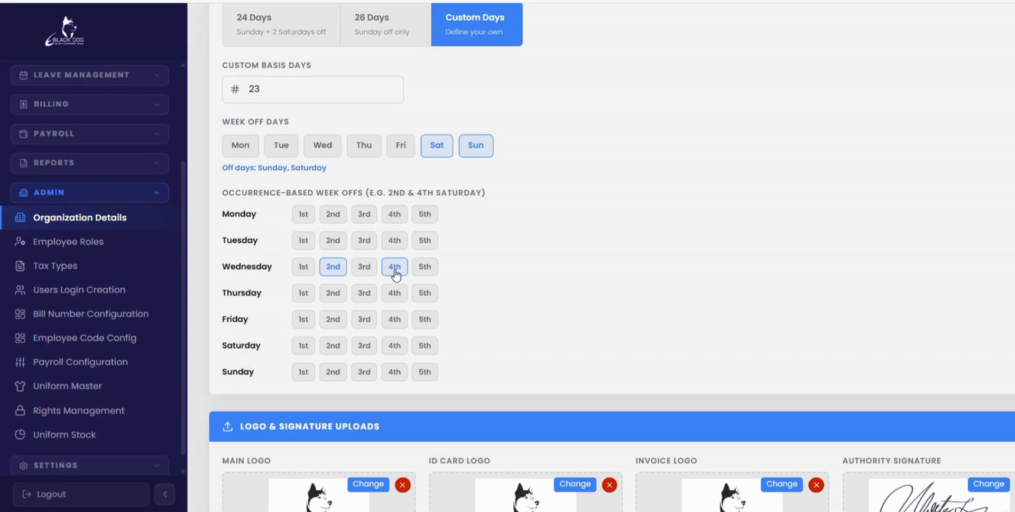
- Go to the invoice terms and conditions field, leave it empty, and save the updated organization details
{"action": "scroll", "coordinate": [541, 321], "scroll_direction": "down", "scroll_amount": 4}
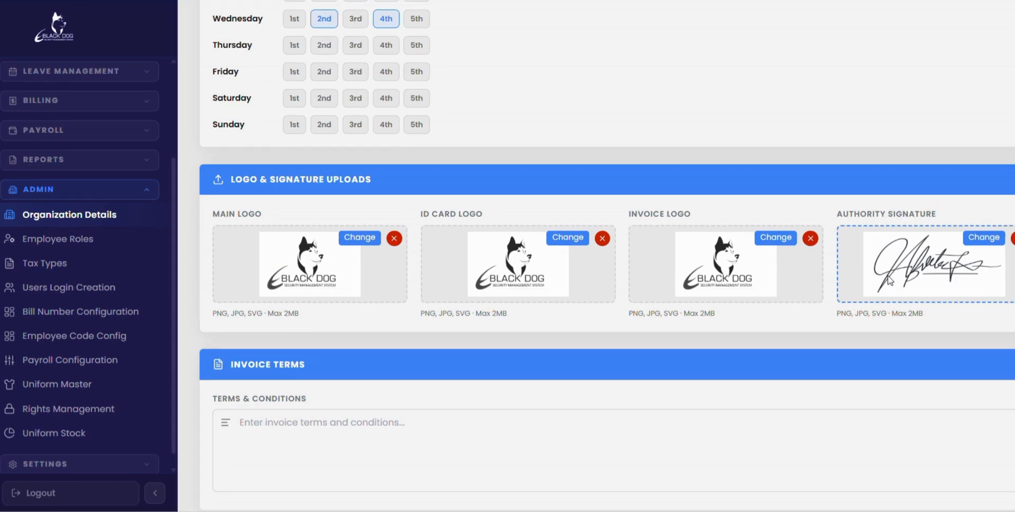
{"action": "scroll", "coordinate": [891, 280], "scroll_direction": "down", "scroll_amount": 1}
{"action": "scroll", "coordinate": [890, 280], "scroll_direction": "down", "scroll_amount": 2}
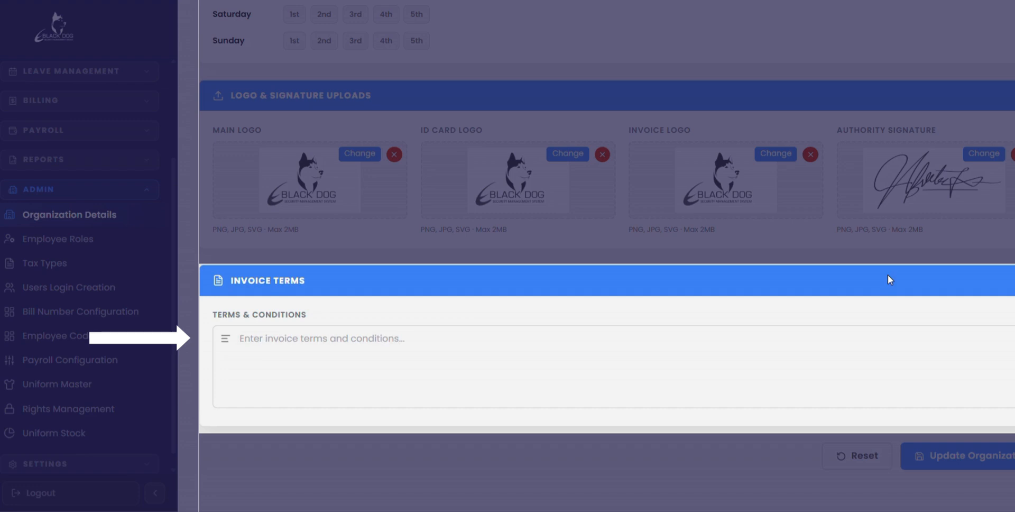
{"action": "left_click", "coordinate": [349, 357]}
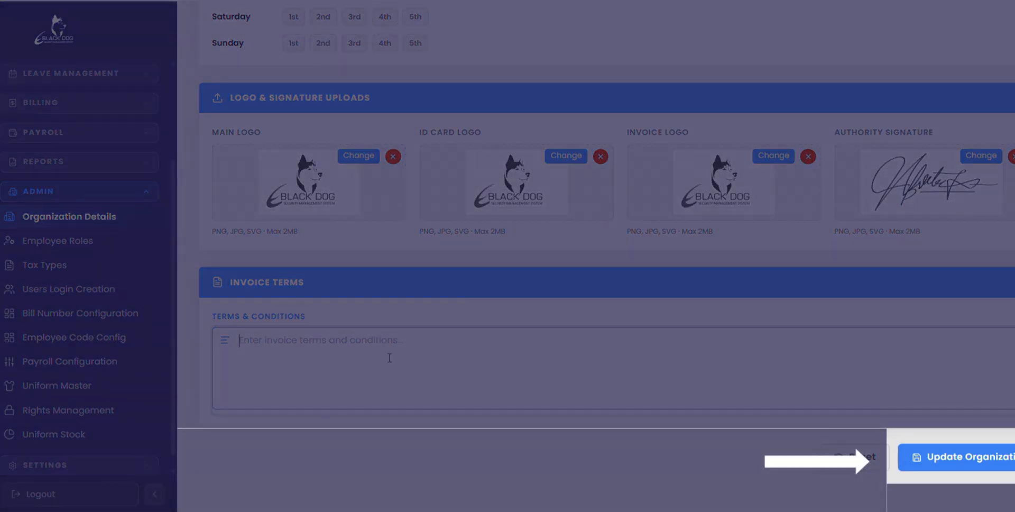
{"action": "left_click", "coordinate": [971, 459]}
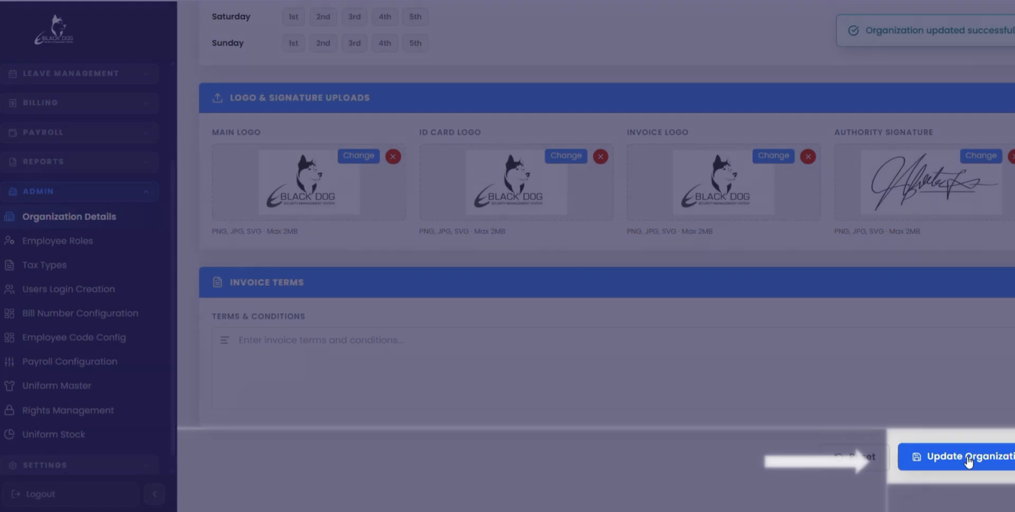